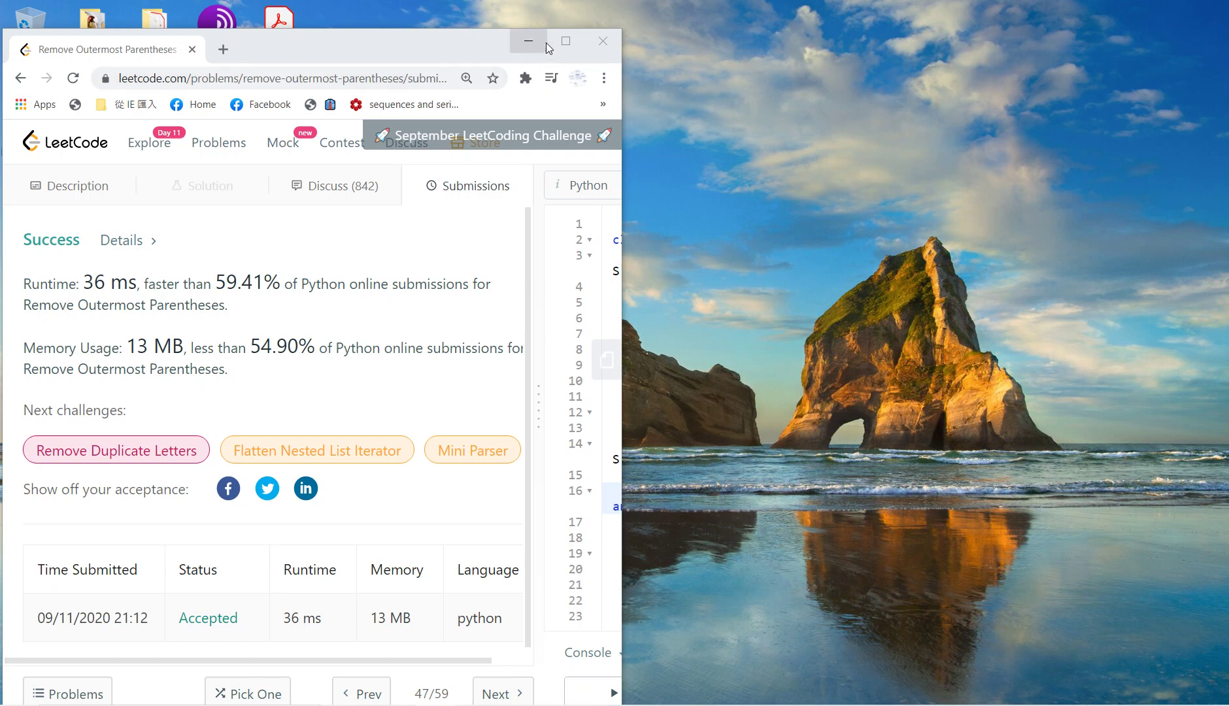
Maximize the browser and switch from the submission result to the problem Description.
{"action": "left_click", "coordinate": [566, 40]}
{"action": "left_click", "coordinate": [73, 159]}
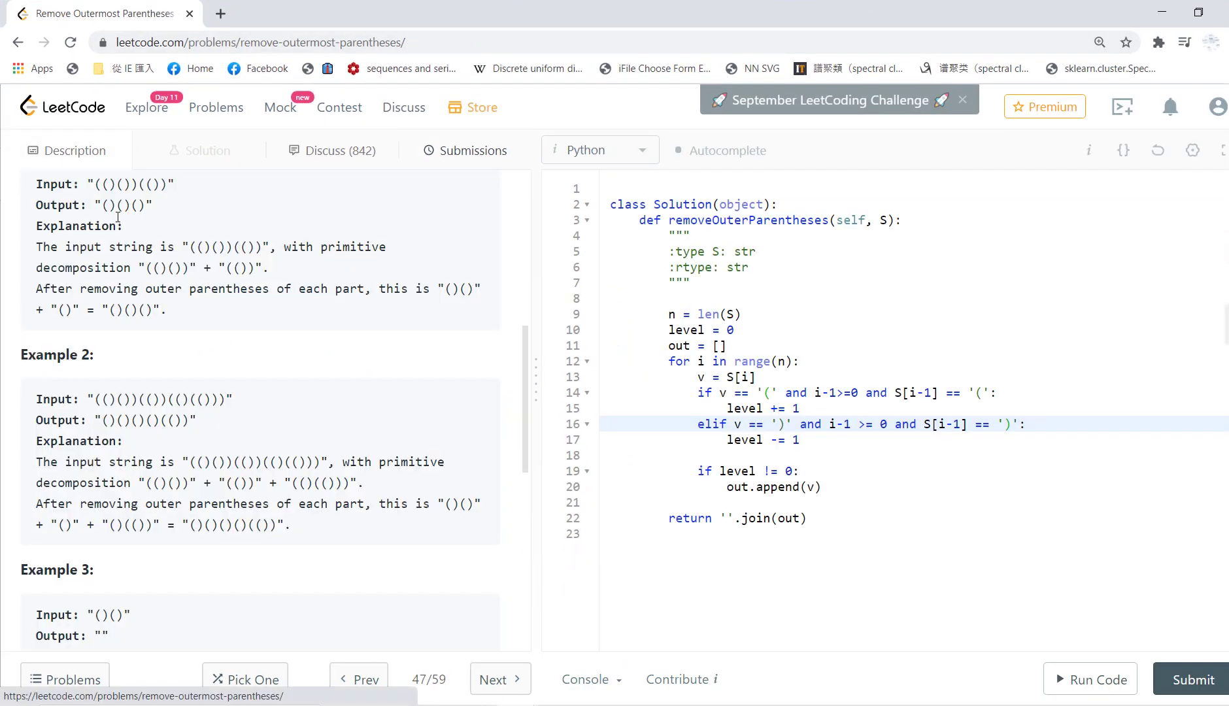
{"action": "scroll", "coordinate": [117, 218], "scroll_direction": "up", "scroll_amount": 5}
{"action": "scroll", "coordinate": [117, 218], "scroll_direction": "up", "scroll_amount": 2}
{"action": "mouse_move", "coordinate": [53, 323]}
{"action": "left_mouse_down"}
{"action": "mouse_move", "coordinate": [313, 518]}
{"action": "mouse_move", "coordinate": [144, 345]}
{"action": "left_mouse_up"}
{"action": "left_click", "coordinate": [106, 341]}
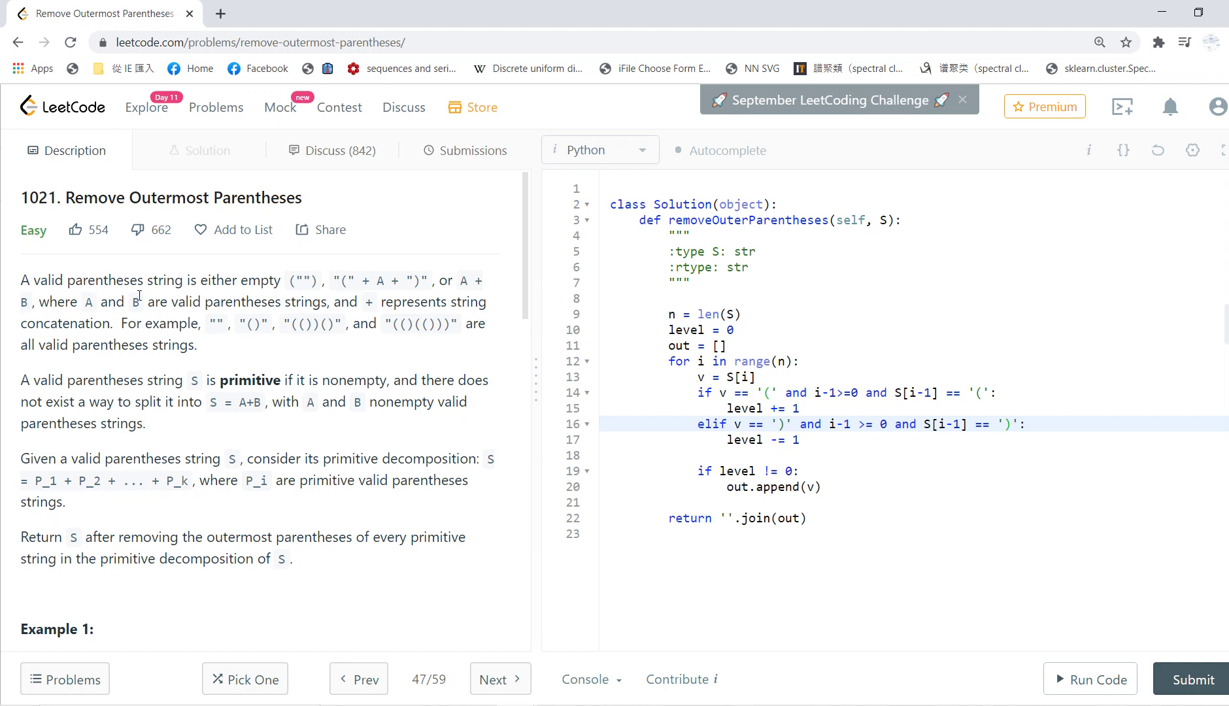
Highlight the "(" + A + ")" definition and the "(())()" and "(()(()))" examples while reading.
{"action": "left_click_drag", "start_coordinate": [382, 280], "coordinate": [457, 280]}
{"action": "left_click", "coordinate": [457, 279]}
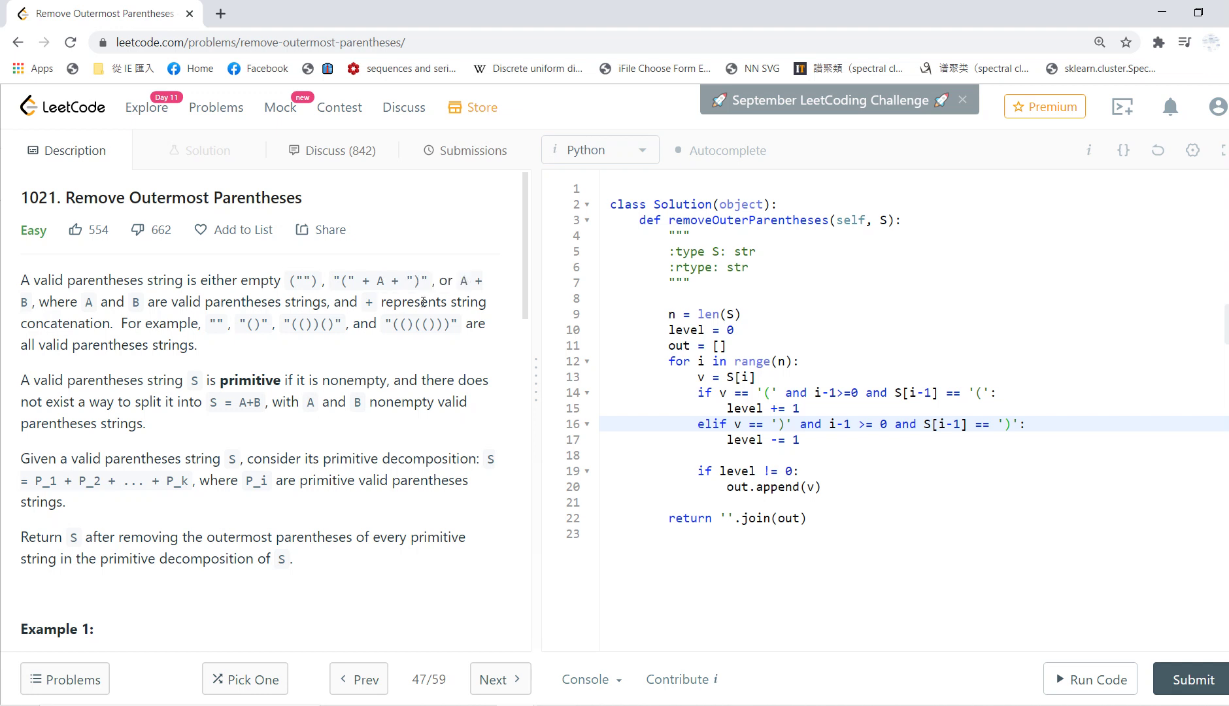
{"action": "left_click_drag", "start_coordinate": [246, 324], "coordinate": [466, 323]}
{"action": "left_click", "coordinate": [256, 324]}
{"action": "left_click", "coordinate": [341, 323]}
{"action": "left_click", "coordinate": [467, 326]}
{"action": "scroll", "coordinate": [245, 489], "scroll_direction": "down", "scroll_amount": 1}
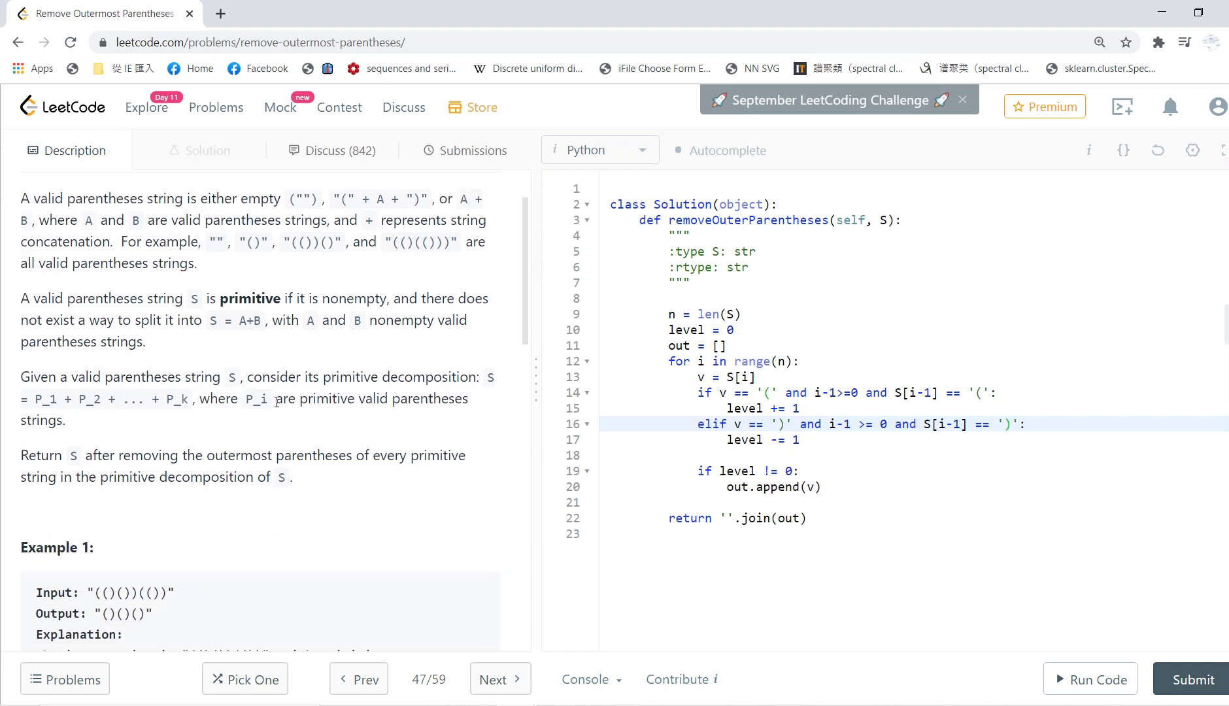
{"action": "left_click_drag", "start_coordinate": [63, 398], "coordinate": [469, 394]}
{"action": "left_click", "coordinate": [327, 392]}
{"action": "left_click", "coordinate": [377, 417]}
{"action": "scroll", "coordinate": [255, 420], "scroll_direction": "up", "scroll_amount": 1}
{"action": "scroll", "coordinate": [254, 421], "scroll_direction": "down", "scroll_amount": 2}
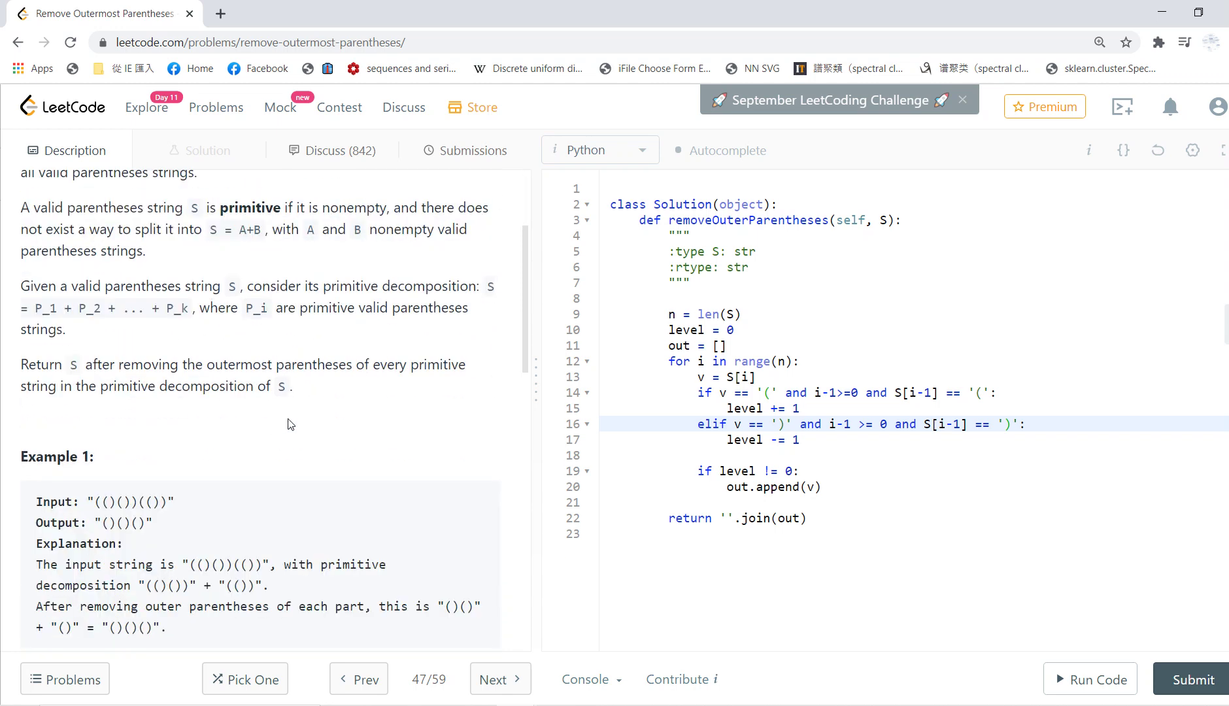
{"action": "scroll", "coordinate": [254, 421], "scroll_direction": "up", "scroll_amount": 2}
{"action": "scroll", "coordinate": [255, 420], "scroll_direction": "down", "scroll_amount": 2}
{"action": "scroll", "coordinate": [213, 462], "scroll_direction": "down", "scroll_amount": 1}
{"action": "scroll", "coordinate": [214, 460], "scroll_direction": "down", "scroll_amount": 1}
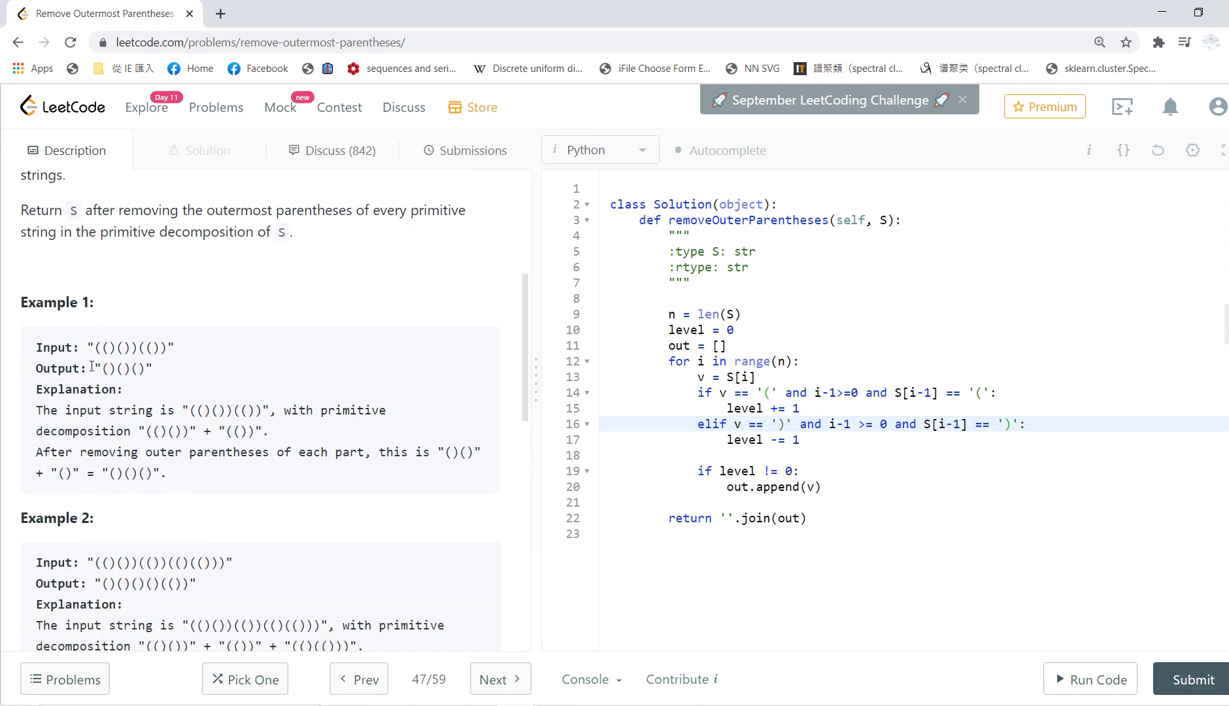
{"action": "left_click_drag", "start_coordinate": [92, 347], "coordinate": [401, 452]}
{"action": "left_click", "coordinate": [189, 415]}
{"action": "left_click_drag", "start_coordinate": [92, 347], "coordinate": [138, 347]}
{"action": "left_click", "coordinate": [124, 353]}
{"action": "left_click_drag", "start_coordinate": [101, 347], "coordinate": [137, 349]}
{"action": "left_click", "coordinate": [109, 347]}
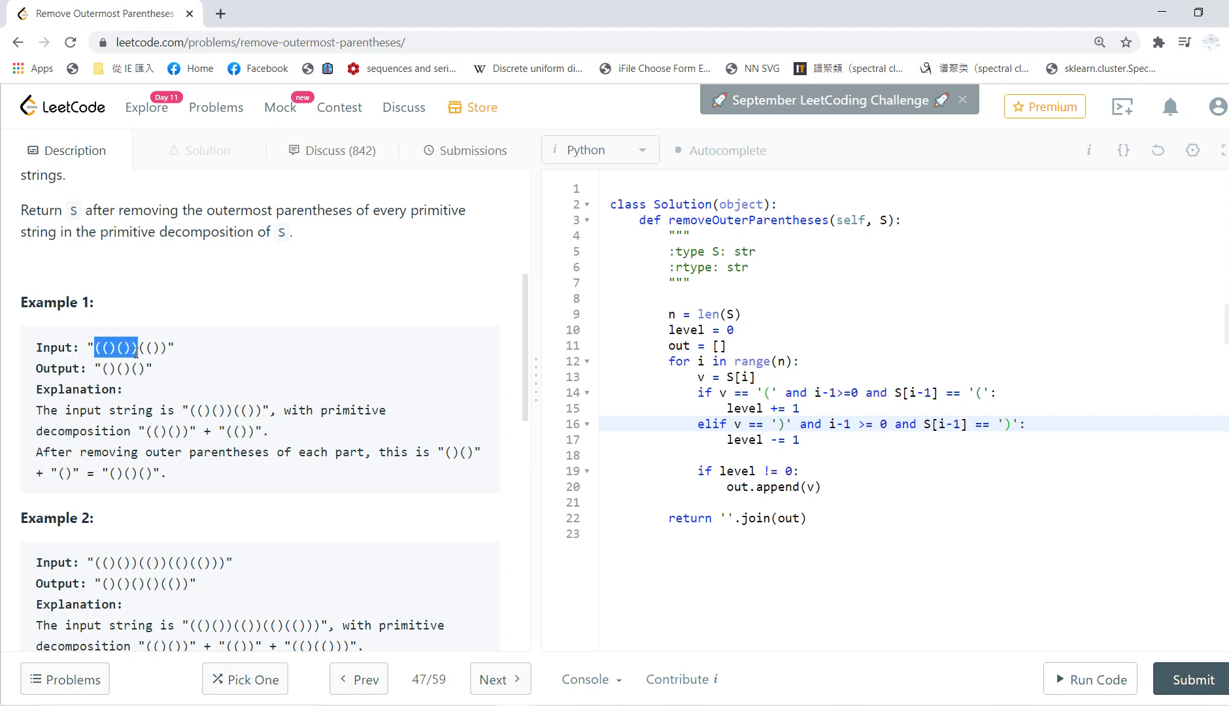
{"action": "left_click", "coordinate": [181, 372]}
{"action": "mouse_move", "coordinate": [95, 347]}
{"action": "left_mouse_down"}
{"action": "mouse_move", "coordinate": [133, 350]}
{"action": "mouse_move", "coordinate": [137, 363]}
{"action": "left_mouse_up"}
{"action": "left_click_drag", "start_coordinate": [168, 347], "coordinate": [139, 347]}
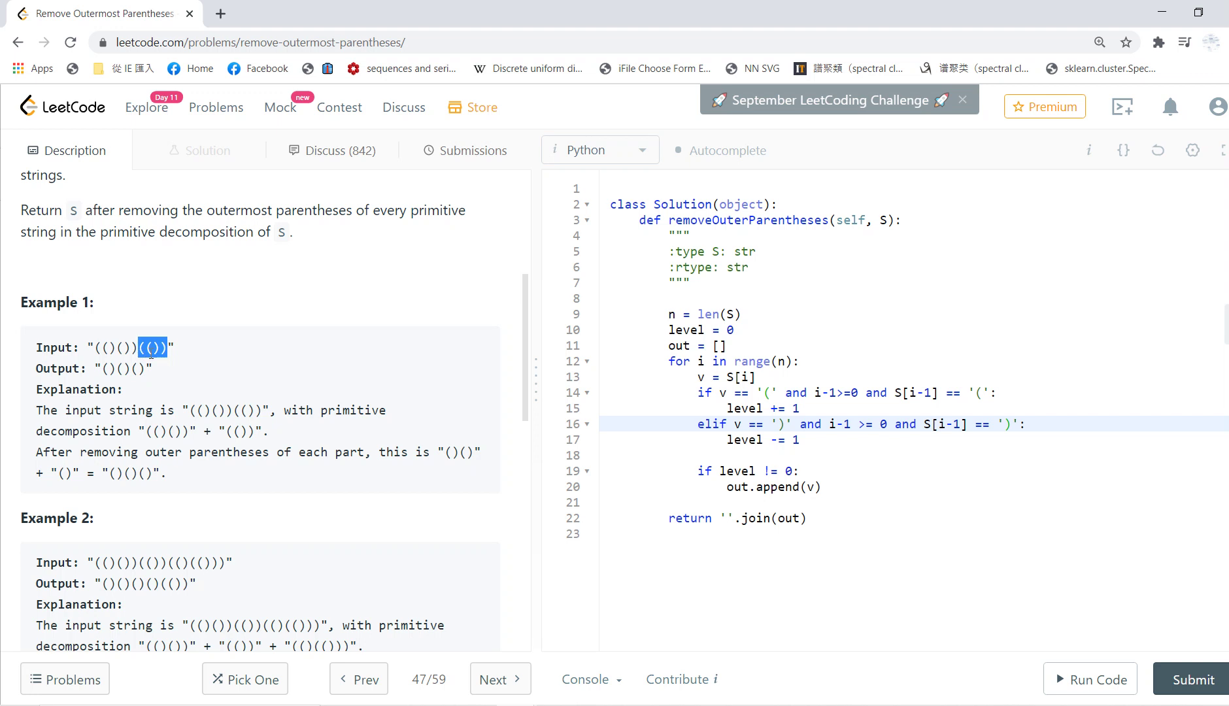
{"action": "left_click", "coordinate": [163, 351]}
{"action": "mouse_move", "coordinate": [102, 368]}
{"action": "left_mouse_down"}
{"action": "mouse_move", "coordinate": [133, 365]}
{"action": "mouse_move", "coordinate": [141, 348]}
{"action": "left_mouse_up"}
{"action": "left_click", "coordinate": [133, 365]}
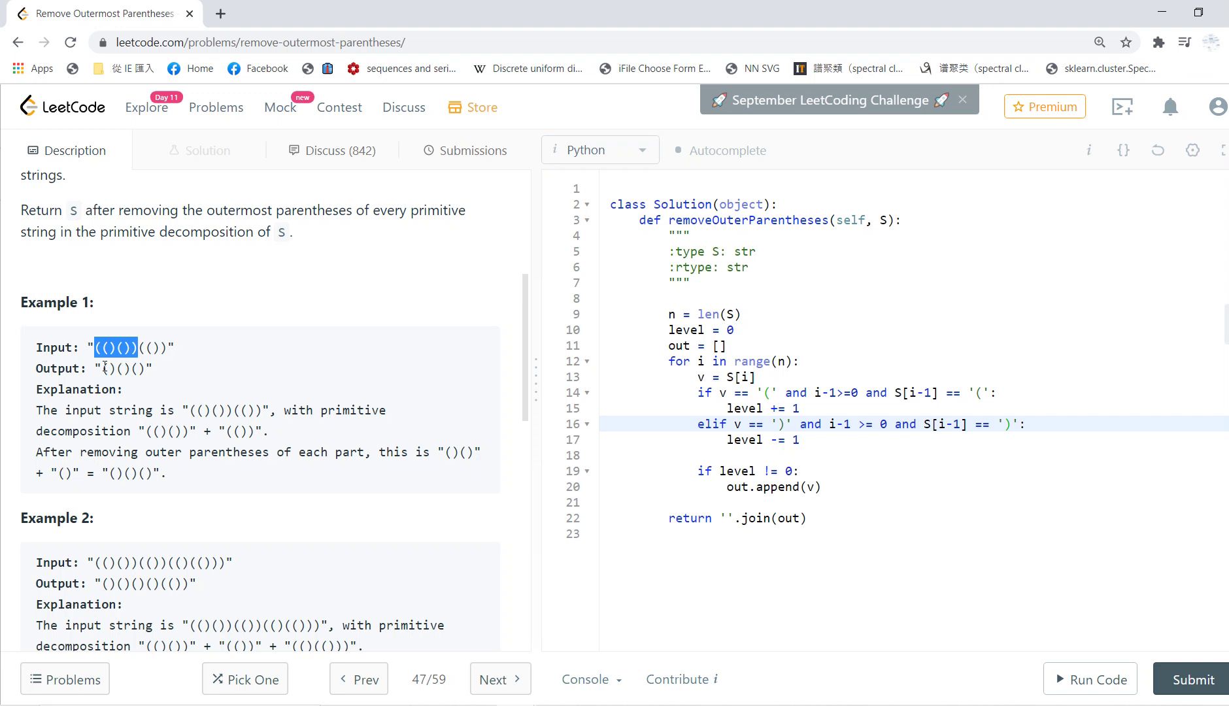
{"action": "left_click_drag", "start_coordinate": [101, 367], "coordinate": [132, 368]}
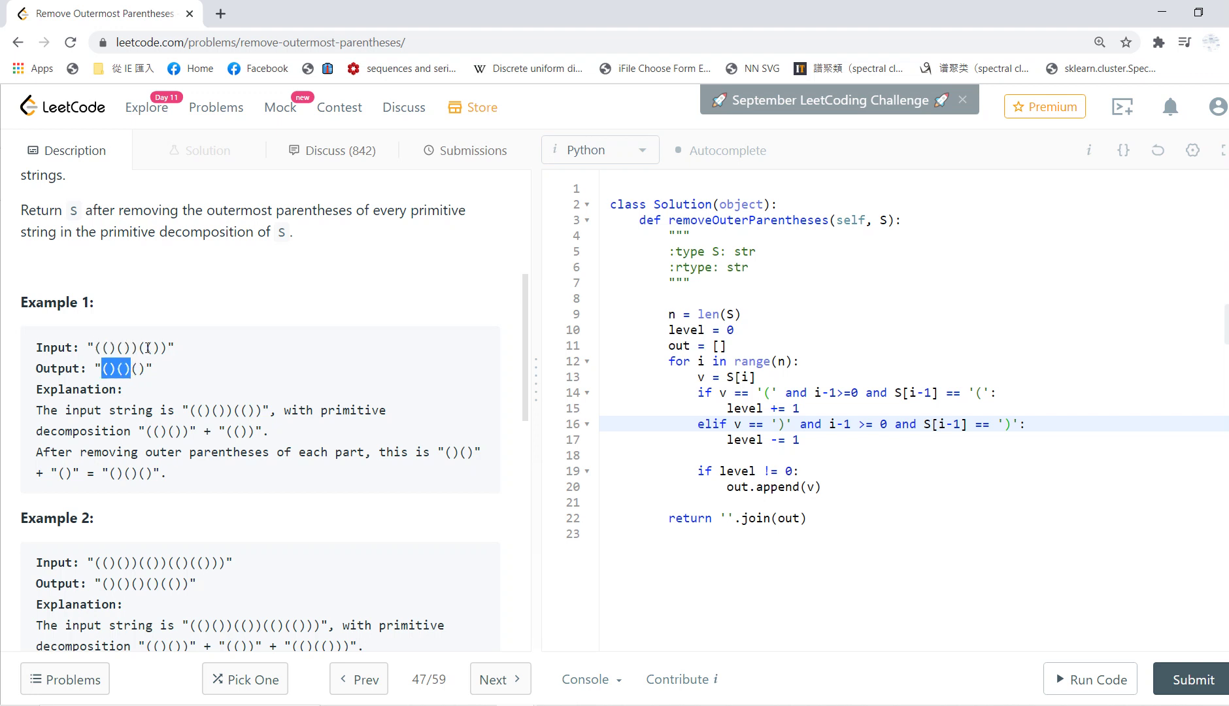
{"action": "left_click_drag", "start_coordinate": [146, 347], "coordinate": [168, 347]}
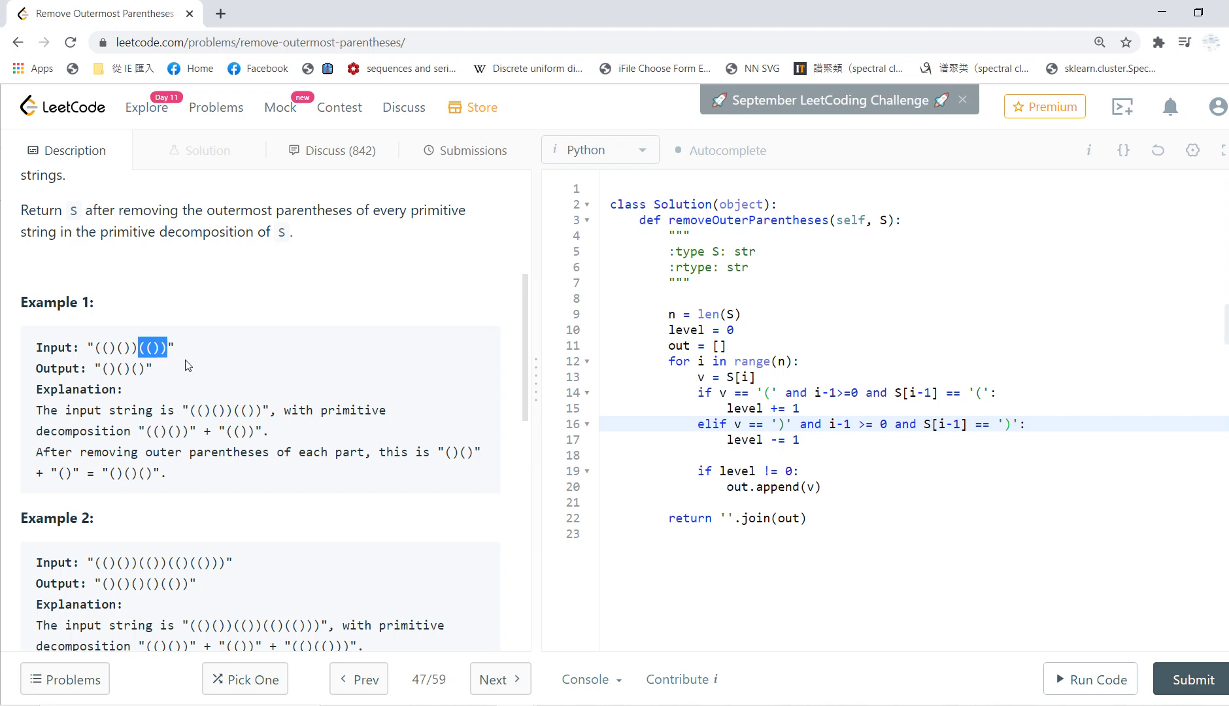
{"action": "scroll", "coordinate": [140, 385], "scroll_direction": "down", "scroll_amount": 1}
{"action": "scroll", "coordinate": [115, 392], "scroll_direction": "down", "scroll_amount": 2}
{"action": "scroll", "coordinate": [100, 396], "scroll_direction": "down", "scroll_amount": 3}
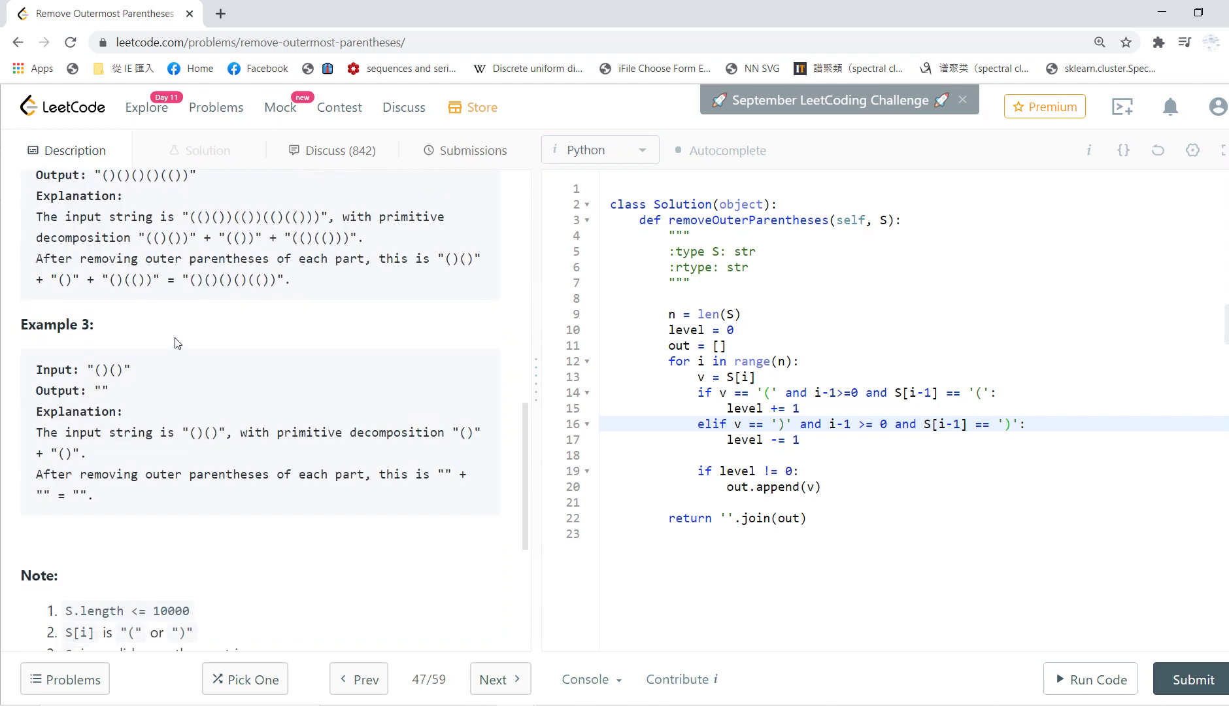
{"action": "scroll", "coordinate": [99, 343], "scroll_direction": "up", "scroll_amount": 2}
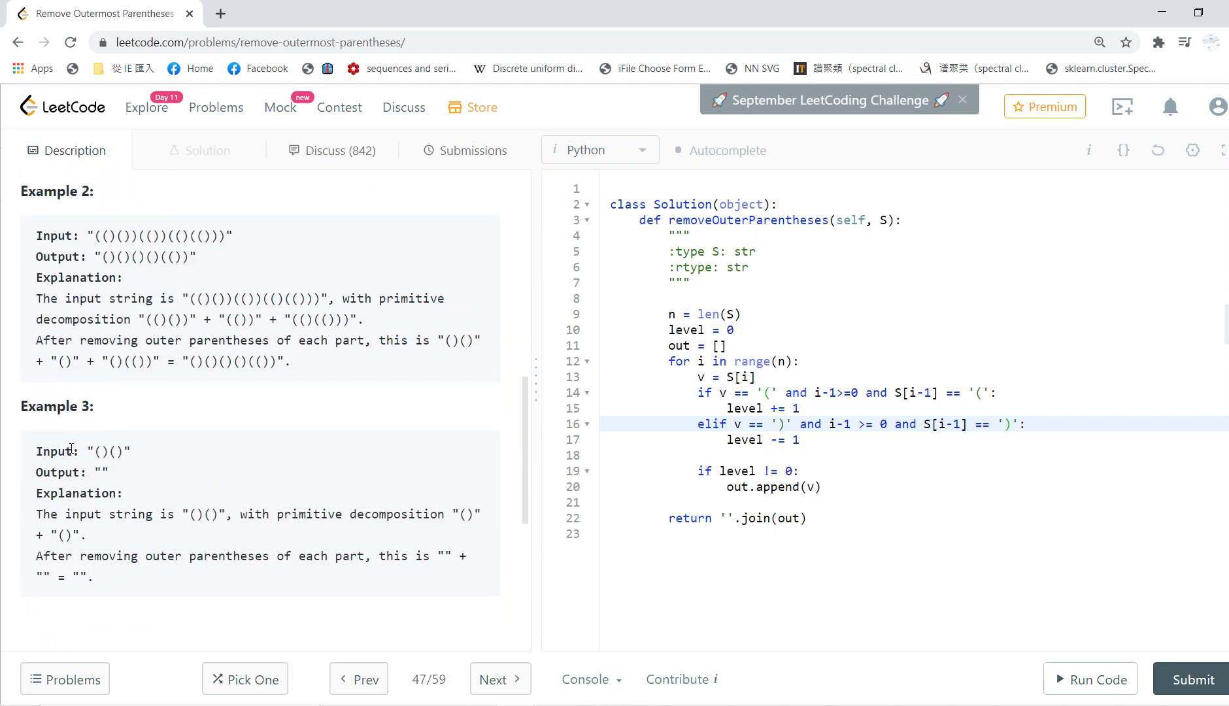
{"action": "left_click_drag", "start_coordinate": [95, 451], "coordinate": [109, 452]}
{"action": "left_click_drag", "start_coordinate": [126, 451], "coordinate": [107, 452]}
{"action": "mouse_move", "coordinate": [641, 298]}
{"action": "left_mouse_down"}
{"action": "mouse_move", "coordinate": [707, 321]}
{"action": "mouse_move", "coordinate": [742, 314]}
{"action": "left_mouse_up"}
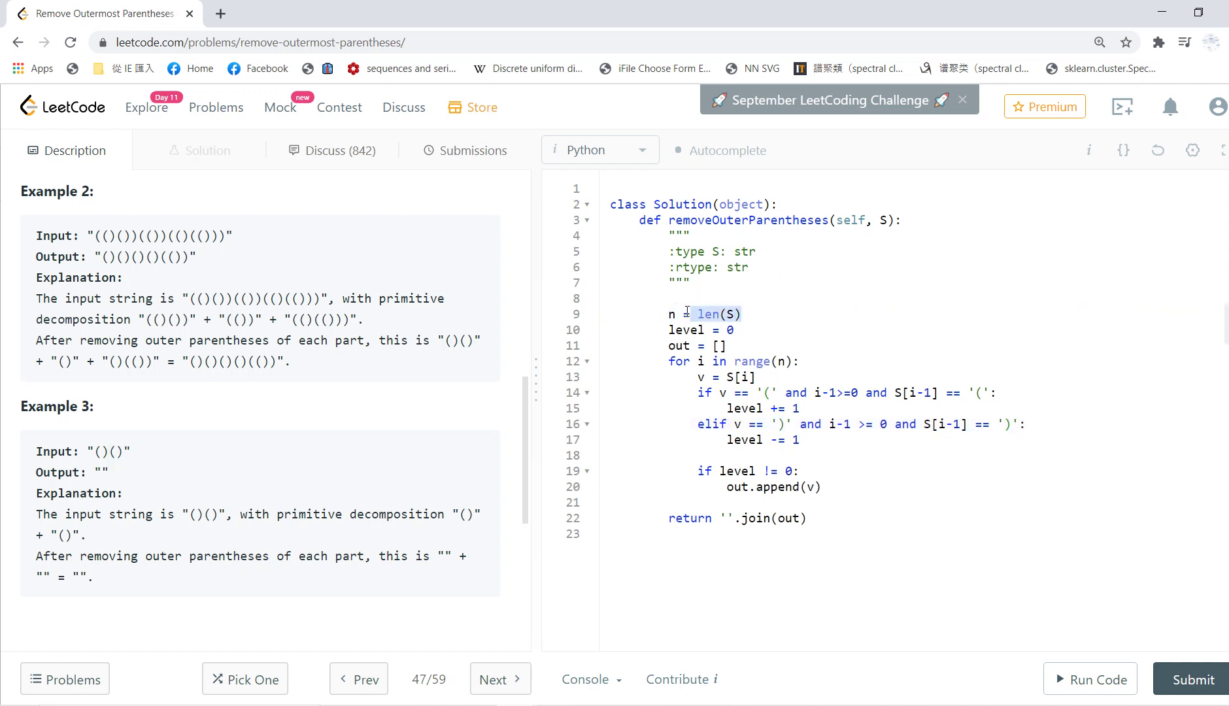
{"action": "left_click_drag", "start_coordinate": [670, 331], "coordinate": [738, 330]}
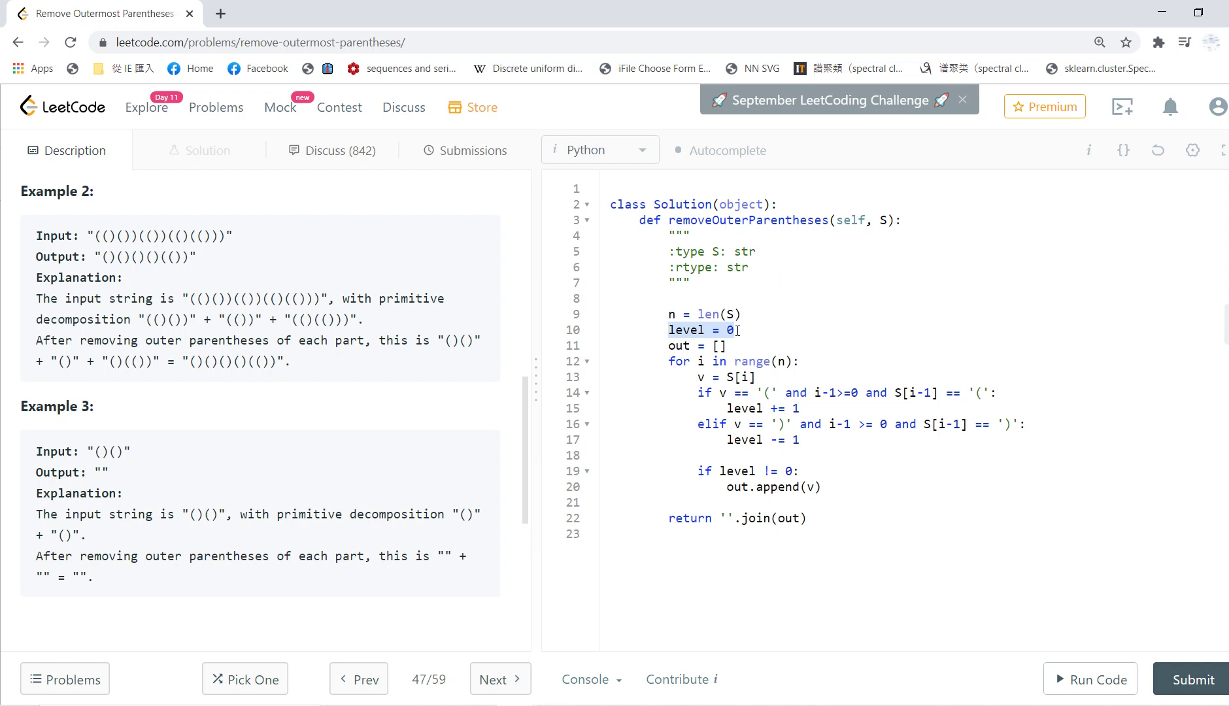
{"action": "left_click_drag", "start_coordinate": [727, 345], "coordinate": [669, 346]}
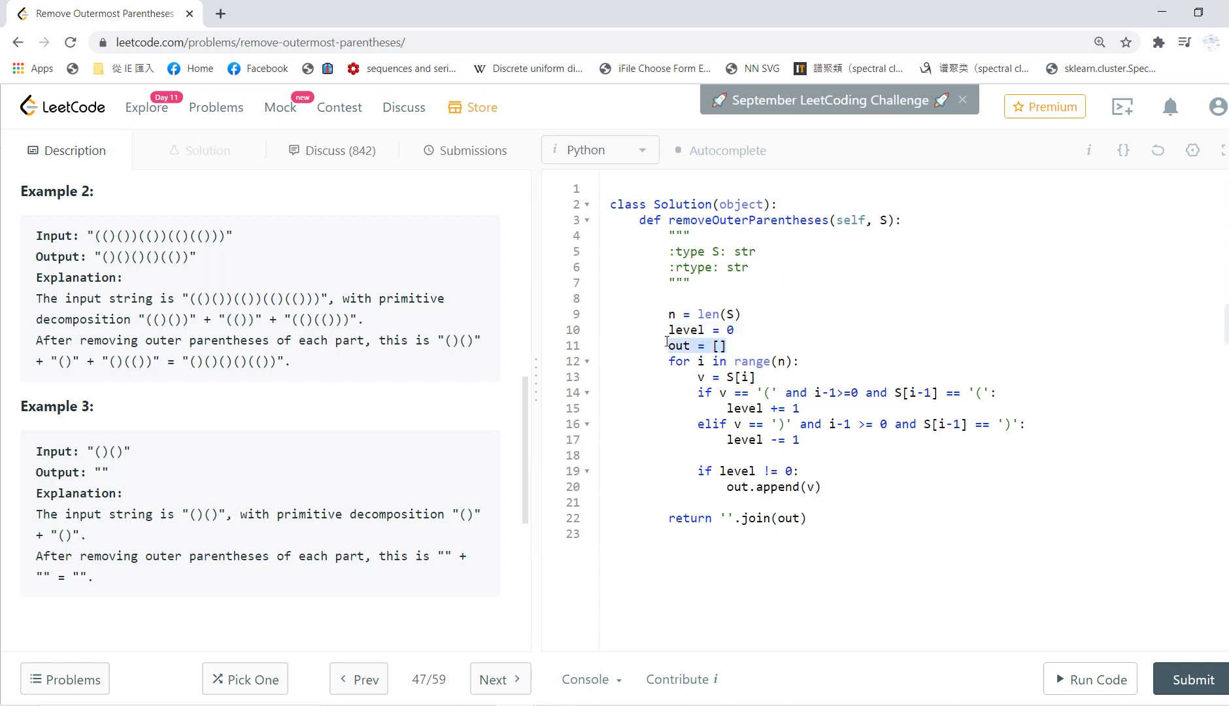
{"action": "left_click", "coordinate": [727, 343]}
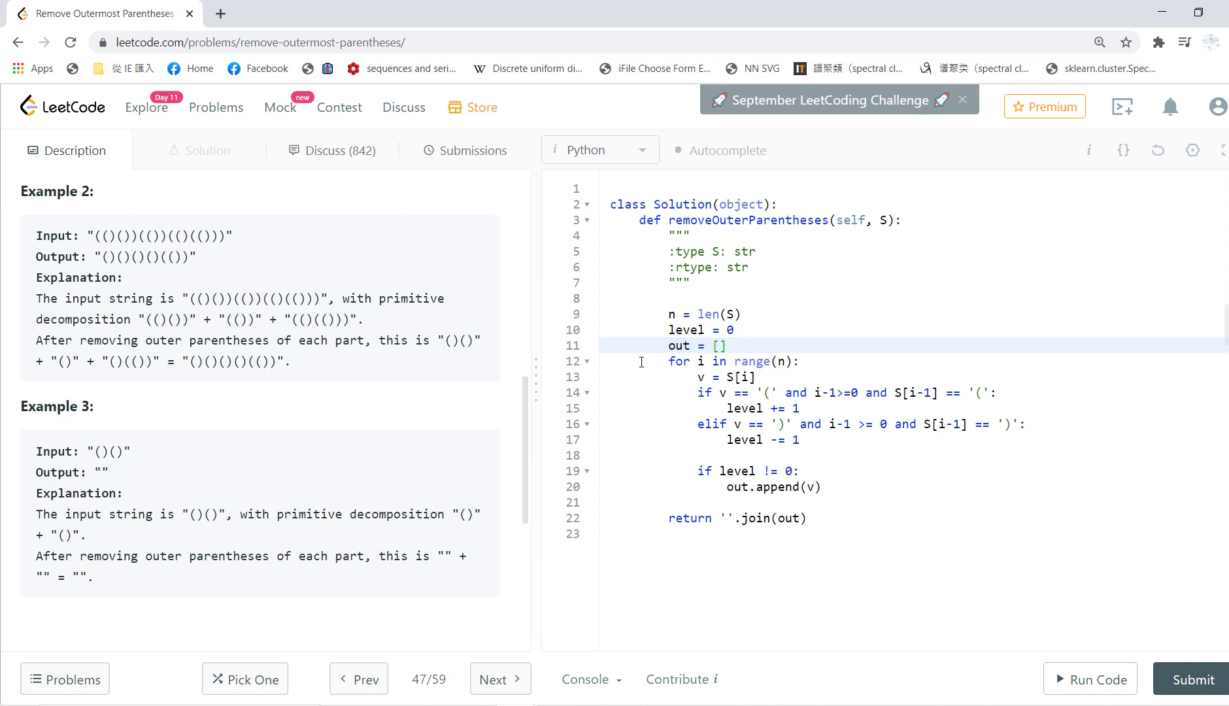
{"action": "left_click_drag", "start_coordinate": [660, 363], "coordinate": [830, 363]}
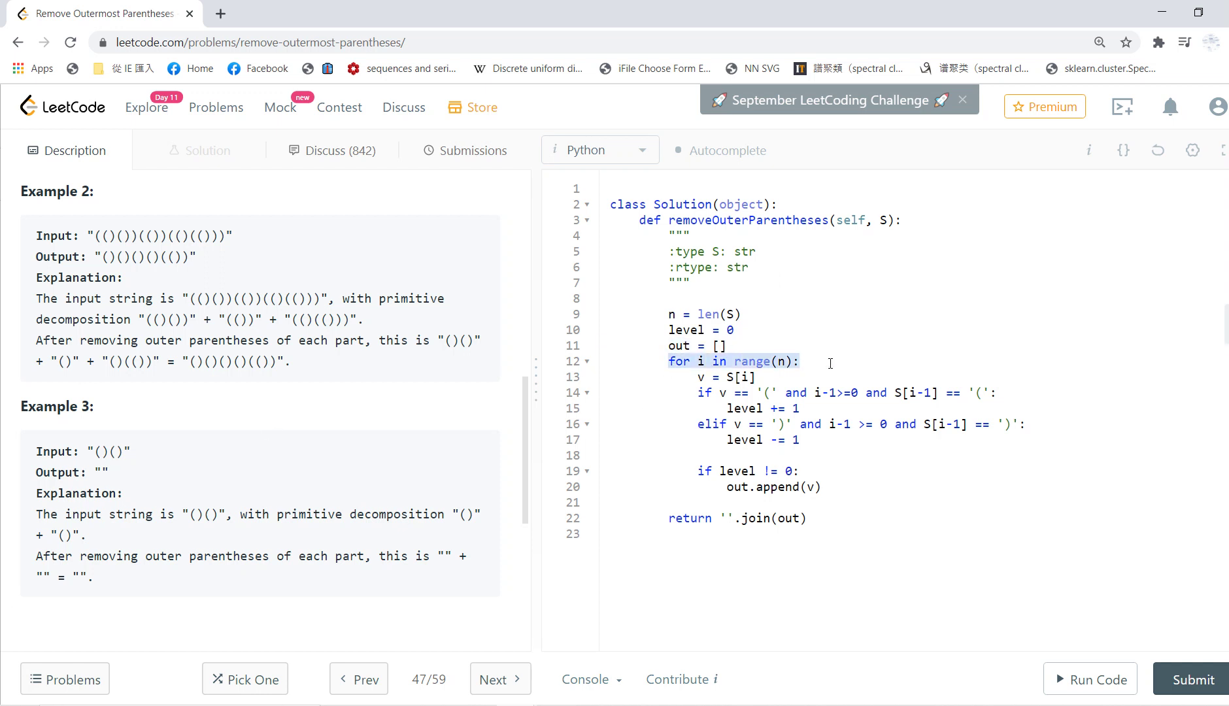
{"action": "left_click", "coordinate": [807, 364]}
{"action": "left_click", "coordinate": [763, 376]}
{"action": "mouse_move", "coordinate": [758, 375]}
{"action": "left_mouse_down"}
{"action": "mouse_move", "coordinate": [698, 376]}
{"action": "mouse_move", "coordinate": [778, 391]}
{"action": "left_mouse_up"}
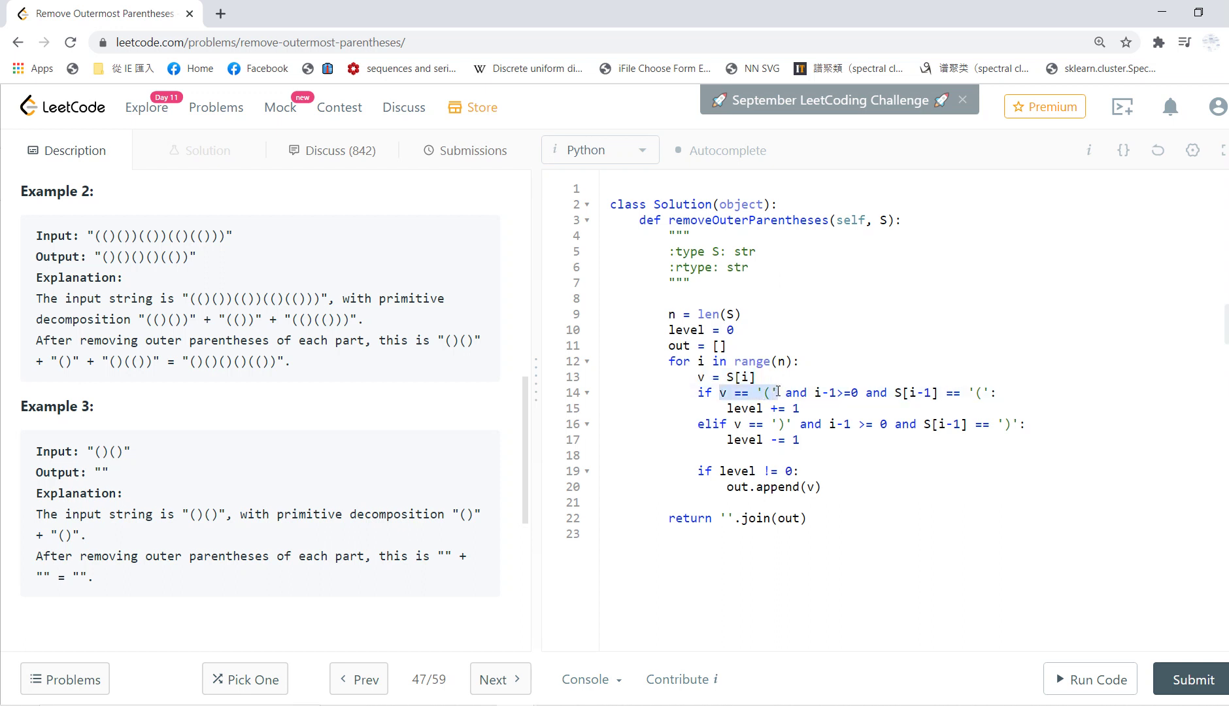
{"action": "left_click_drag", "start_coordinate": [770, 408], "coordinate": [799, 408]}
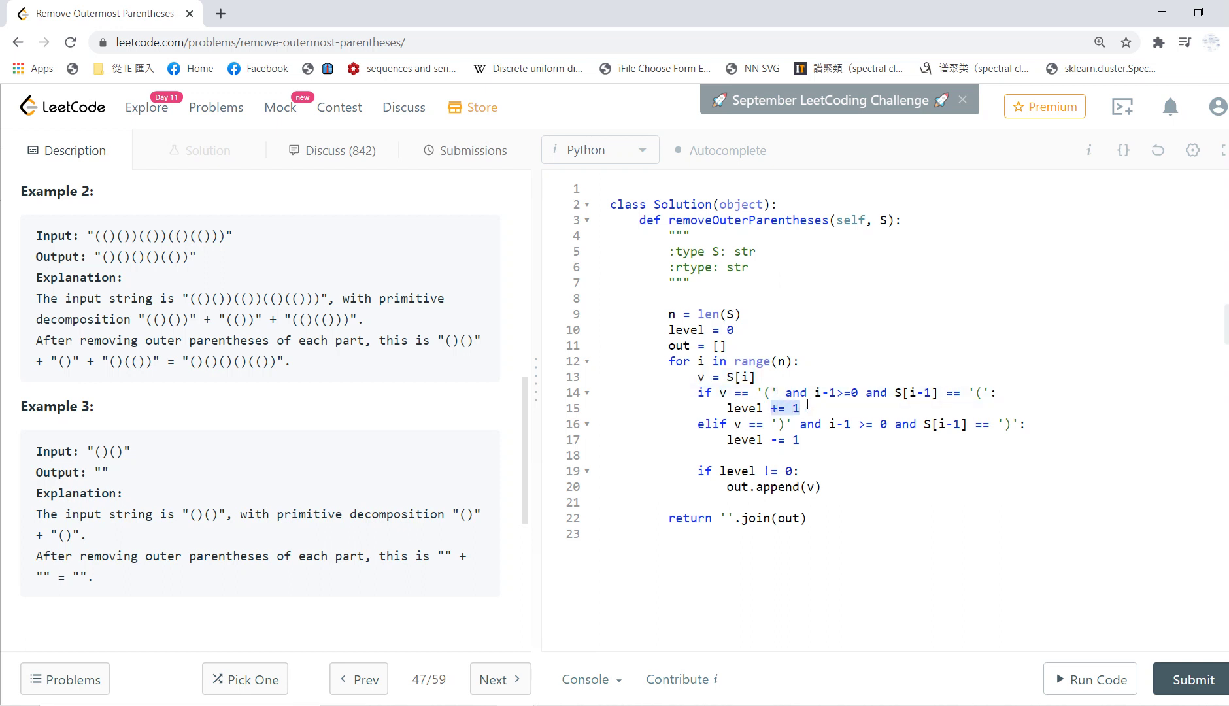
{"action": "left_click", "coordinate": [838, 413]}
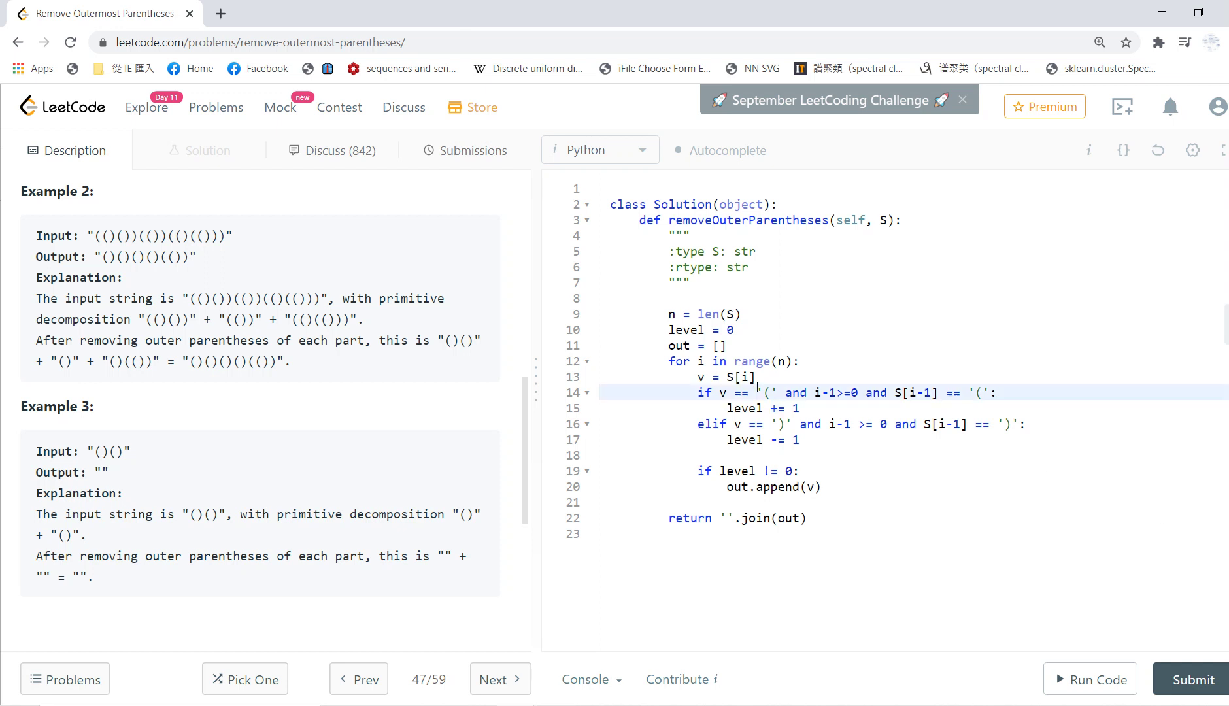
{"action": "left_click", "coordinate": [838, 411]}
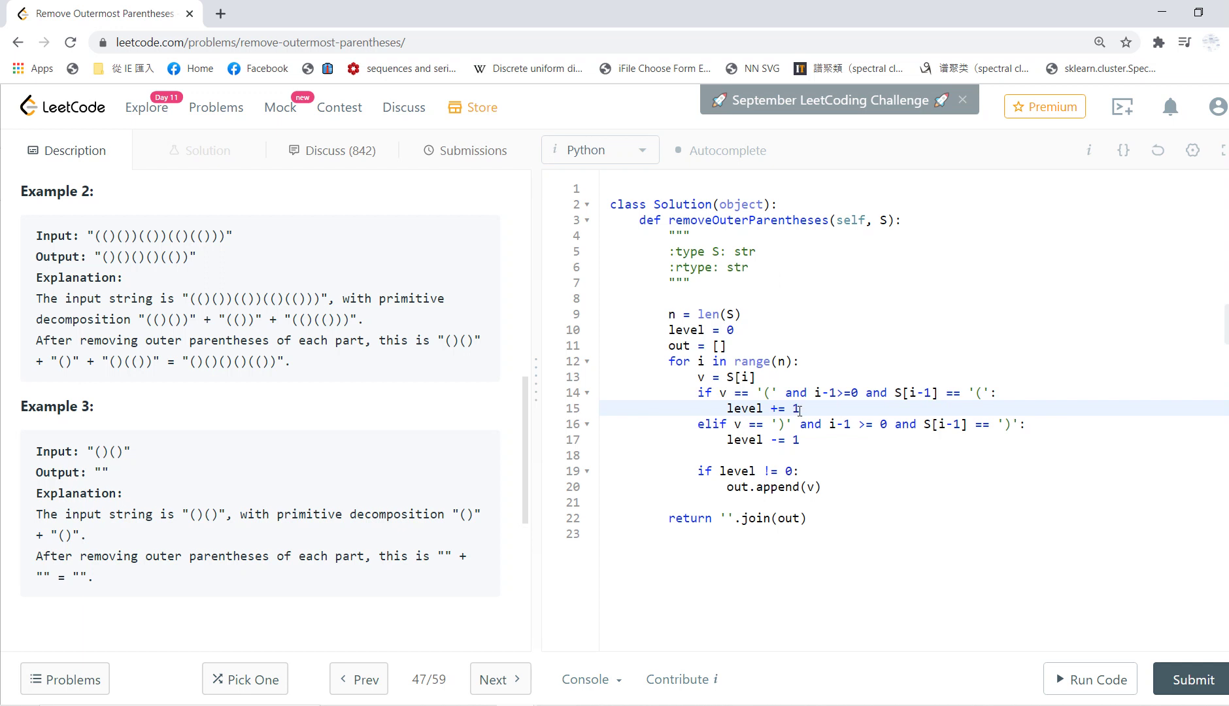
{"action": "left_click_drag", "start_coordinate": [800, 408], "coordinate": [741, 406]}
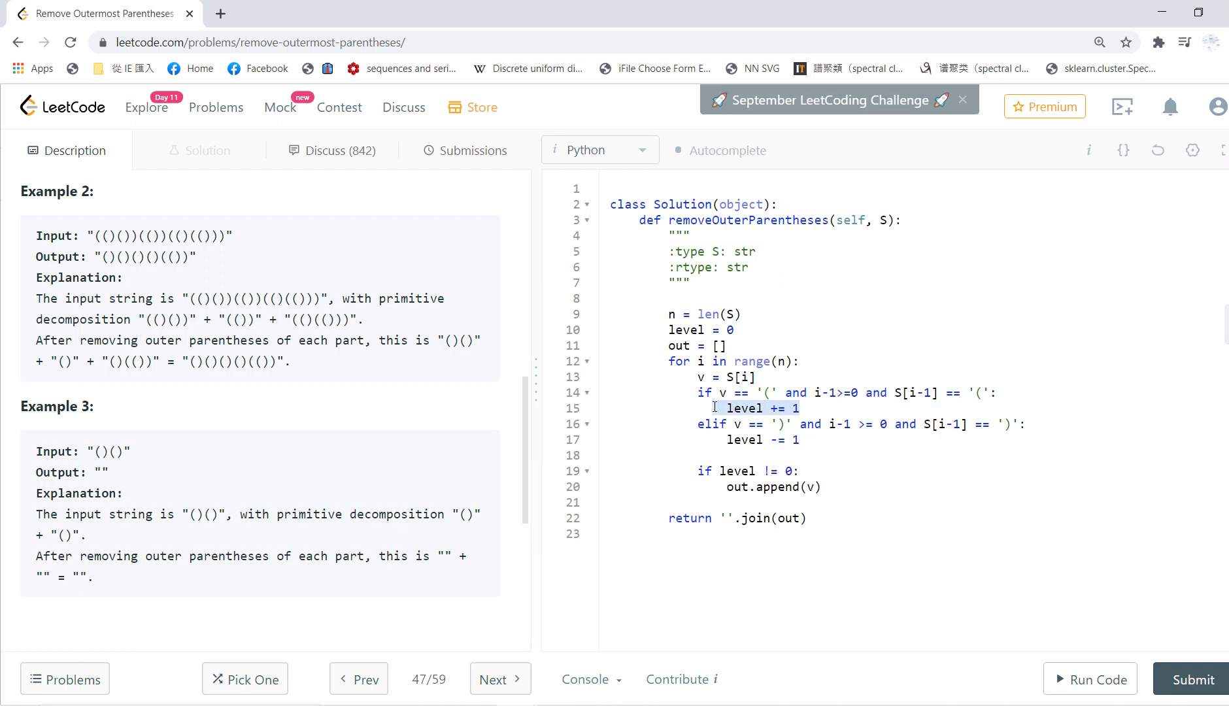
{"action": "left_click", "coordinate": [824, 394]}
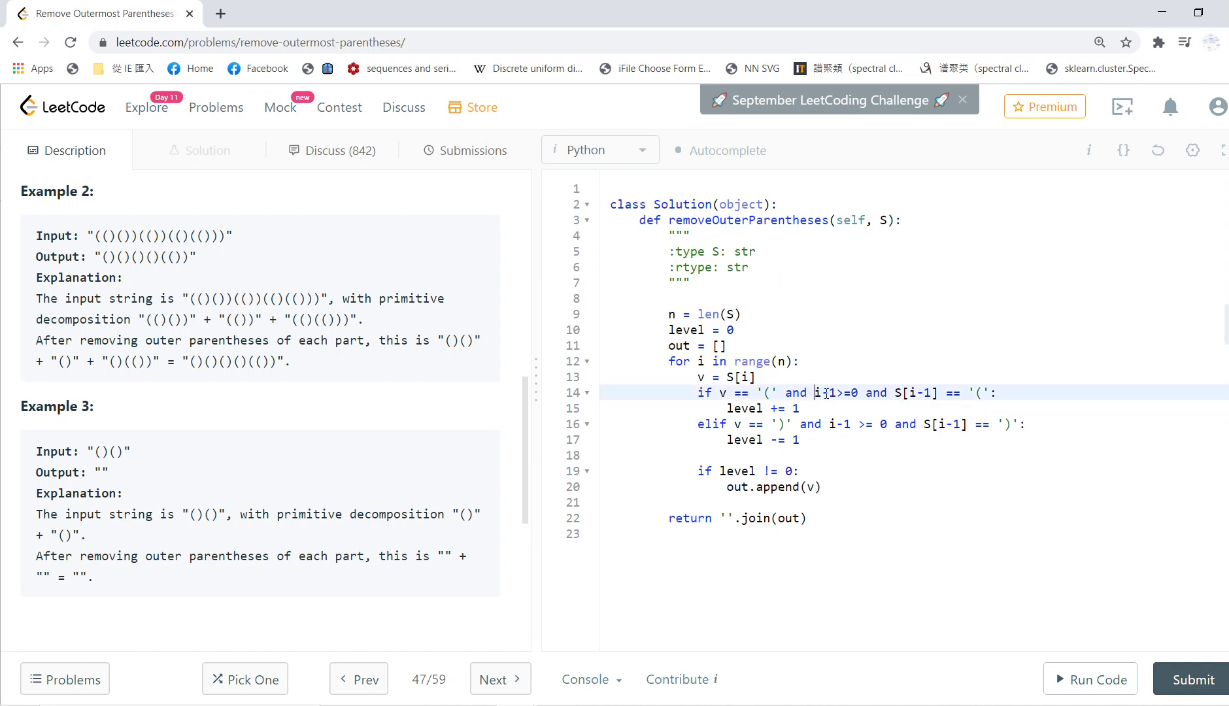
{"action": "key", "text": "Right"}
{"action": "key", "text": "Right"}
{"action": "key", "text": "Right"}
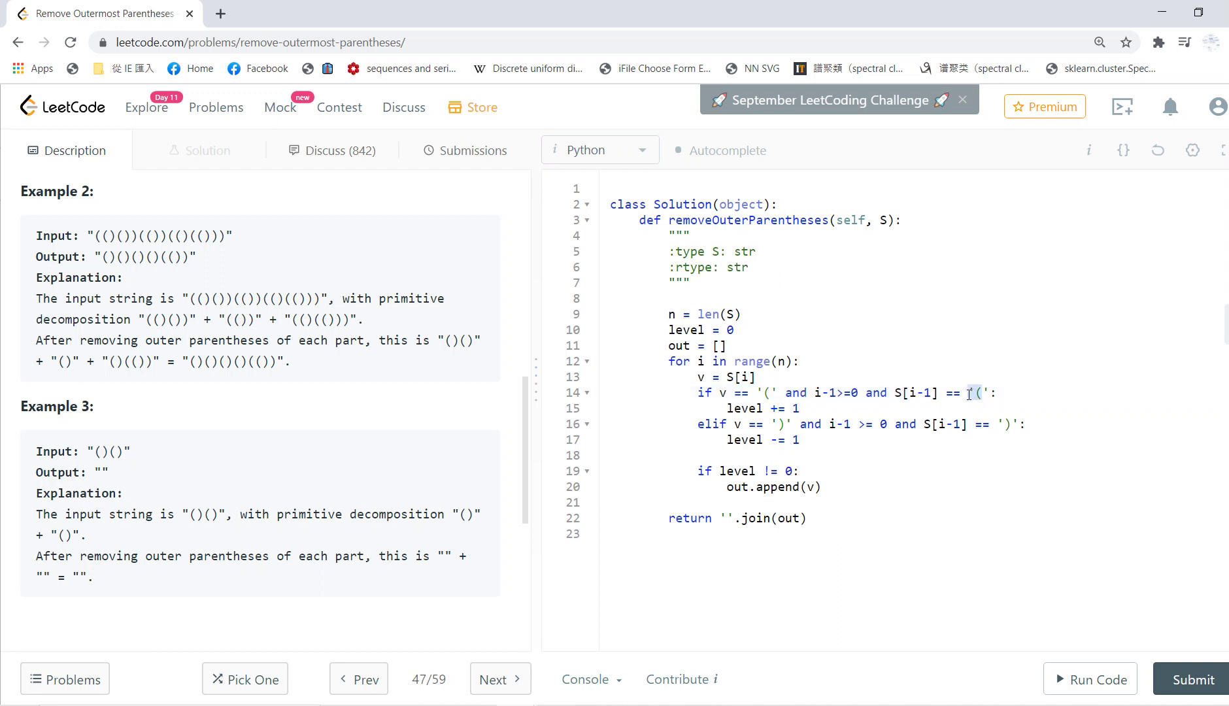
{"action": "left_click", "coordinate": [989, 392]}
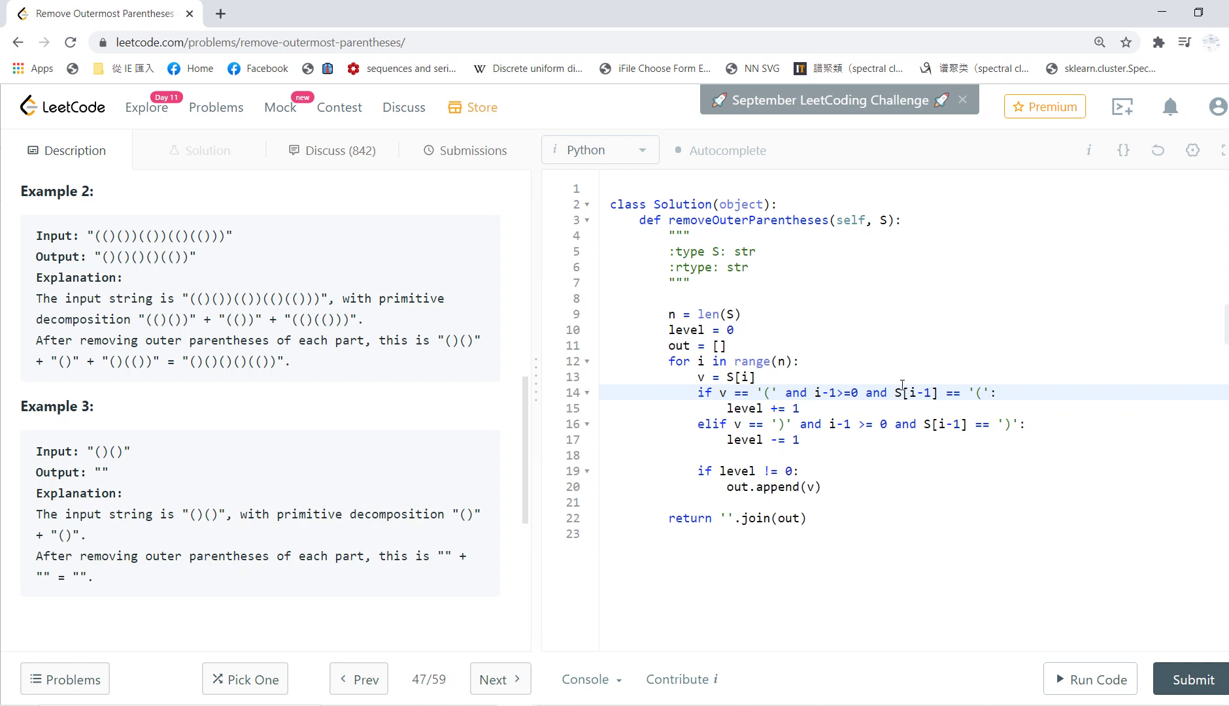
{"action": "left_click_drag", "start_coordinate": [736, 425], "coordinate": [807, 425]}
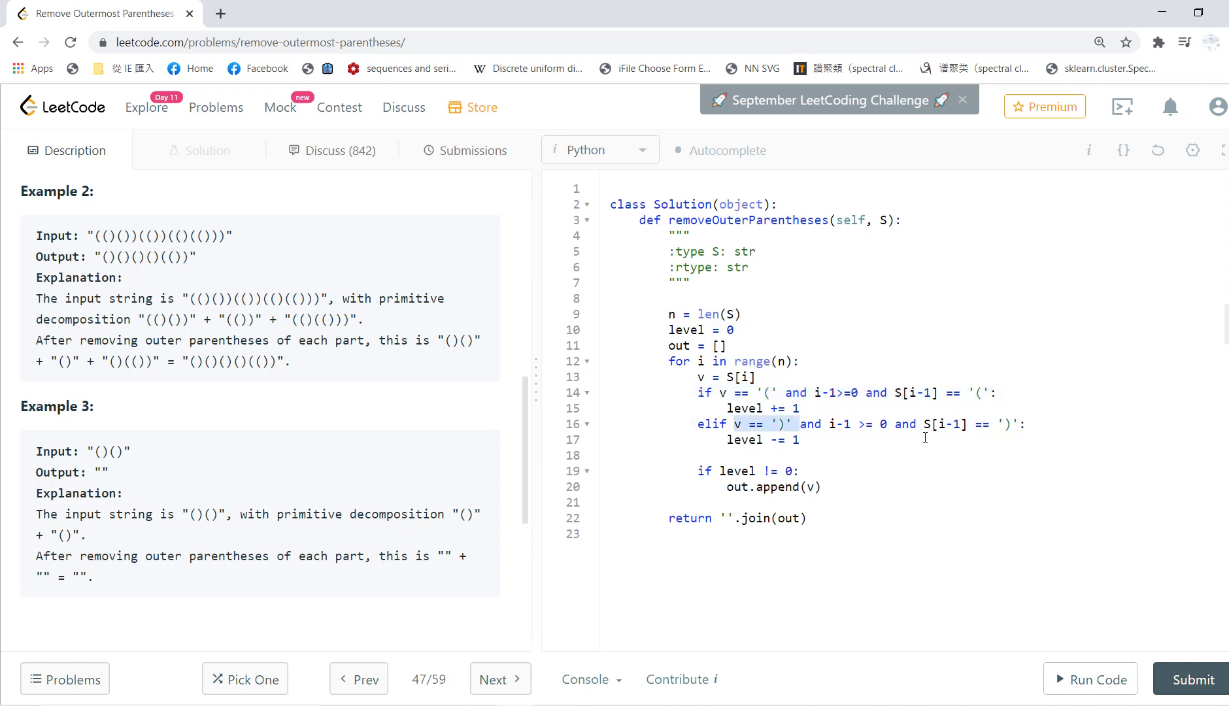
{"action": "left_click_drag", "start_coordinate": [924, 425], "coordinate": [1016, 428]}
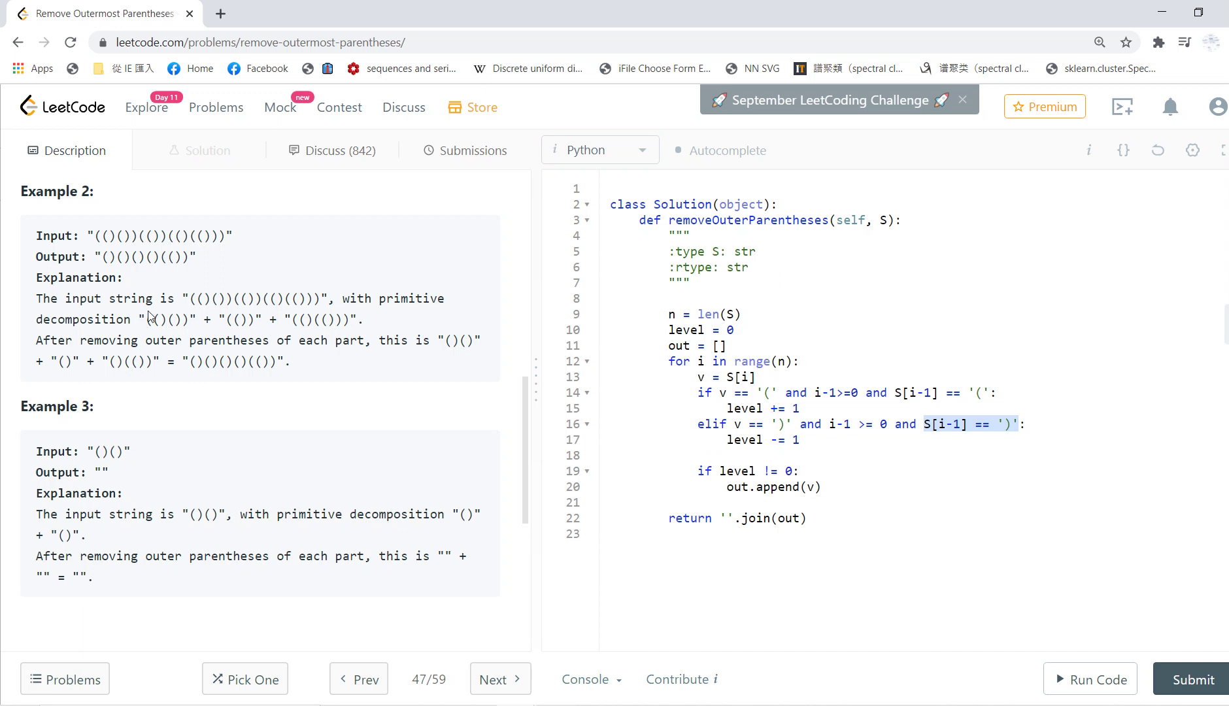
{"action": "left_click_drag", "start_coordinate": [174, 319], "coordinate": [184, 320]}
{"action": "left_click", "coordinate": [806, 441]}
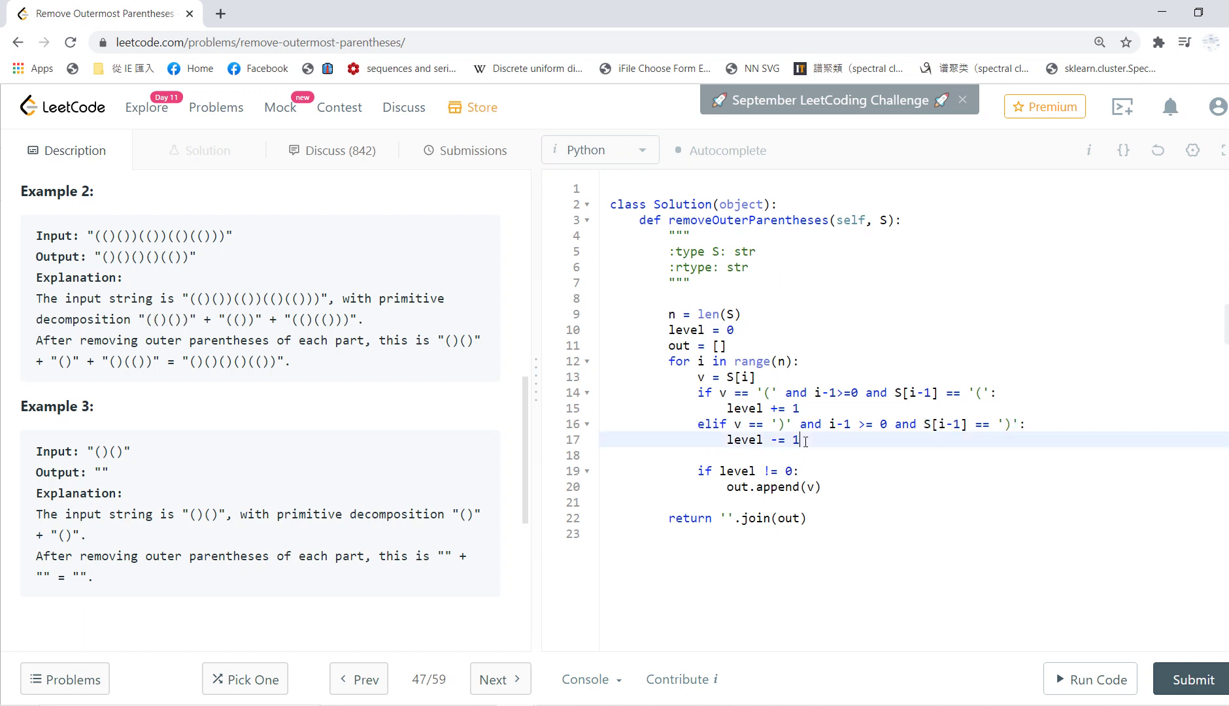
{"action": "left_click_drag", "start_coordinate": [691, 470], "coordinate": [813, 487]}
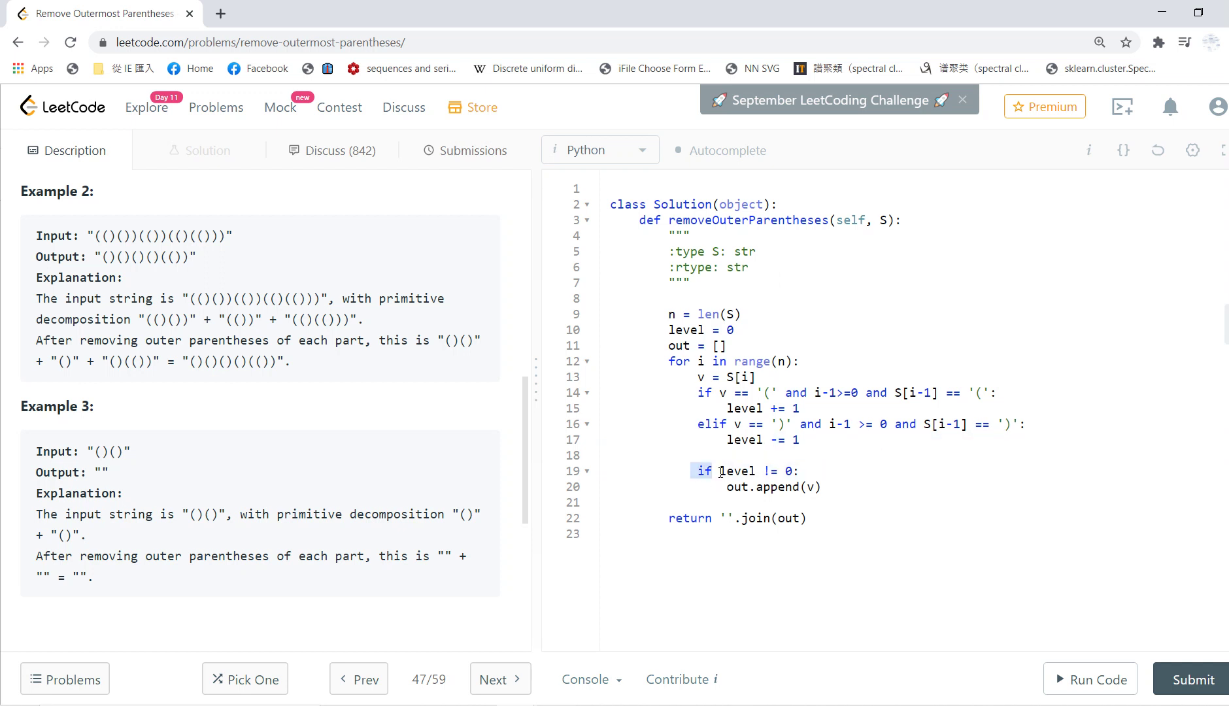
{"action": "left_click", "coordinate": [814, 487]}
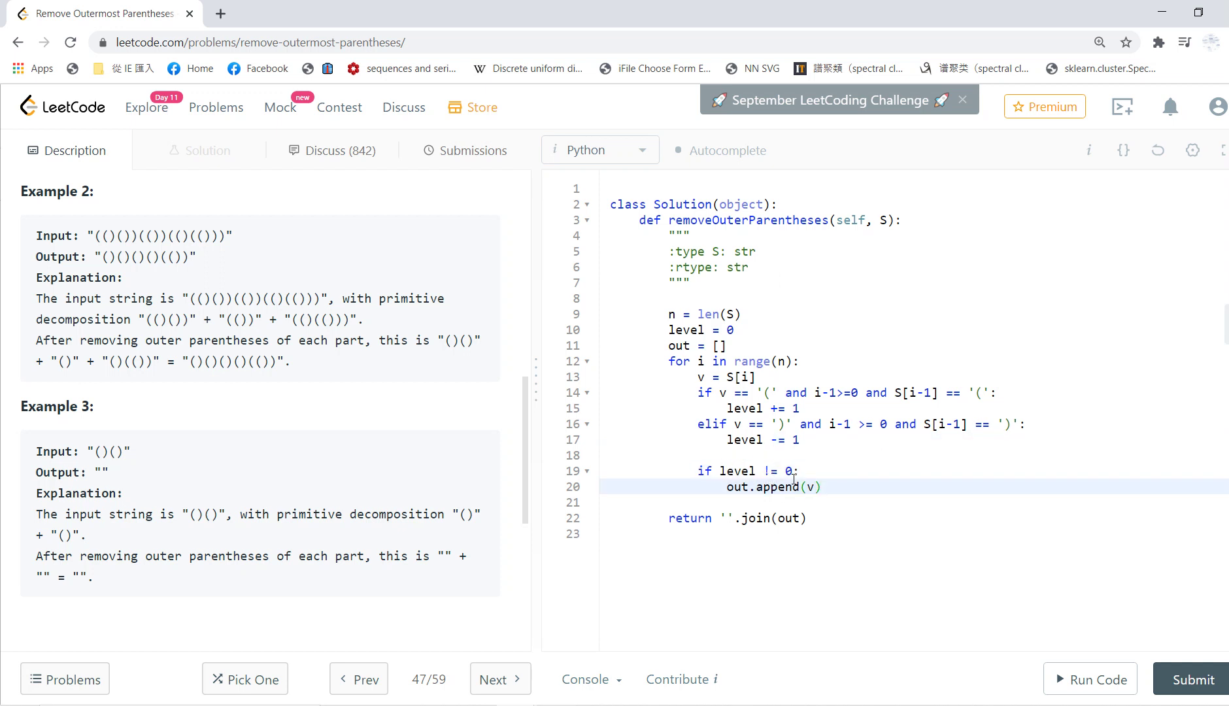
{"action": "key", "text": "End"}
{"action": "left_click_drag", "start_coordinate": [807, 518], "coordinate": [723, 516]}
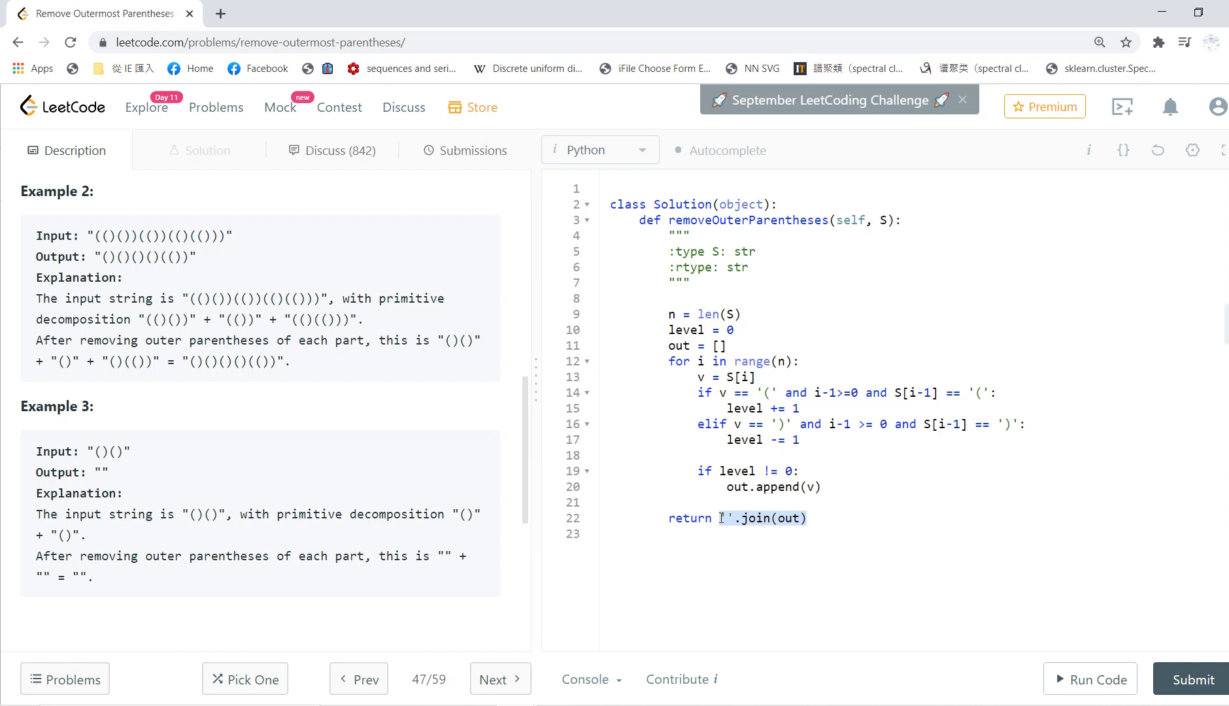
{"action": "left_click", "coordinate": [1165, 680]}
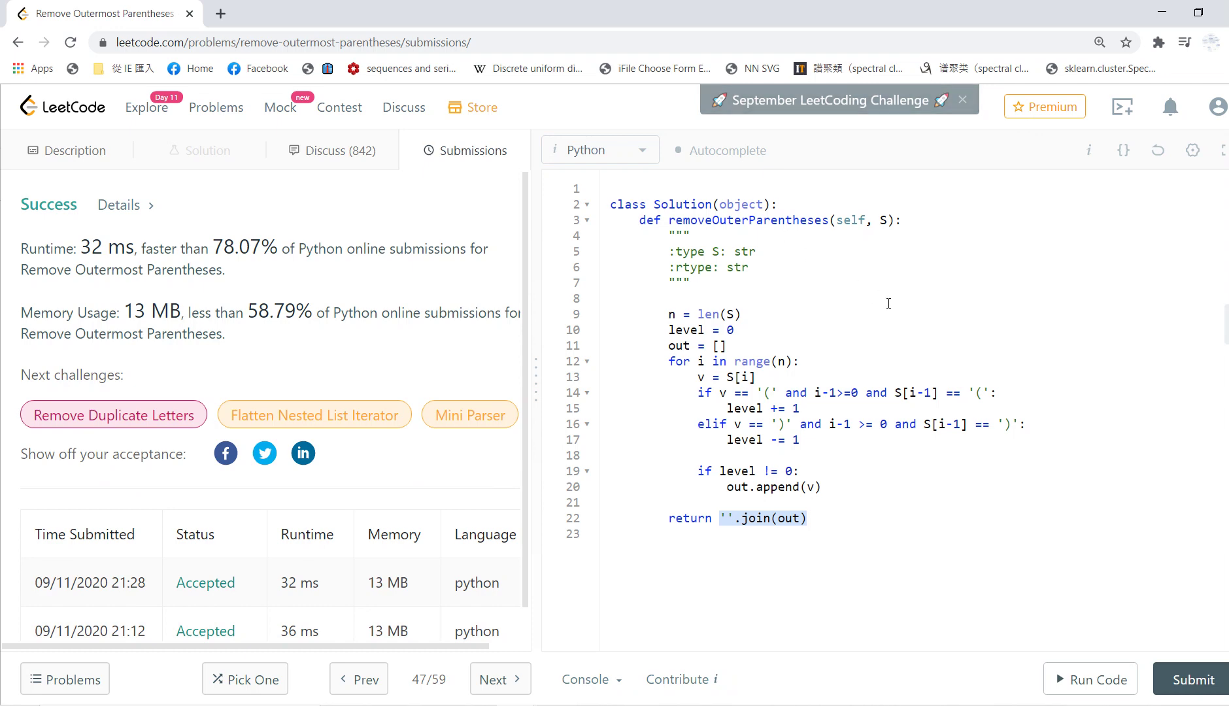
Return from the Accepted submission results to the problem description.
{"action": "left_click", "coordinate": [90, 153]}
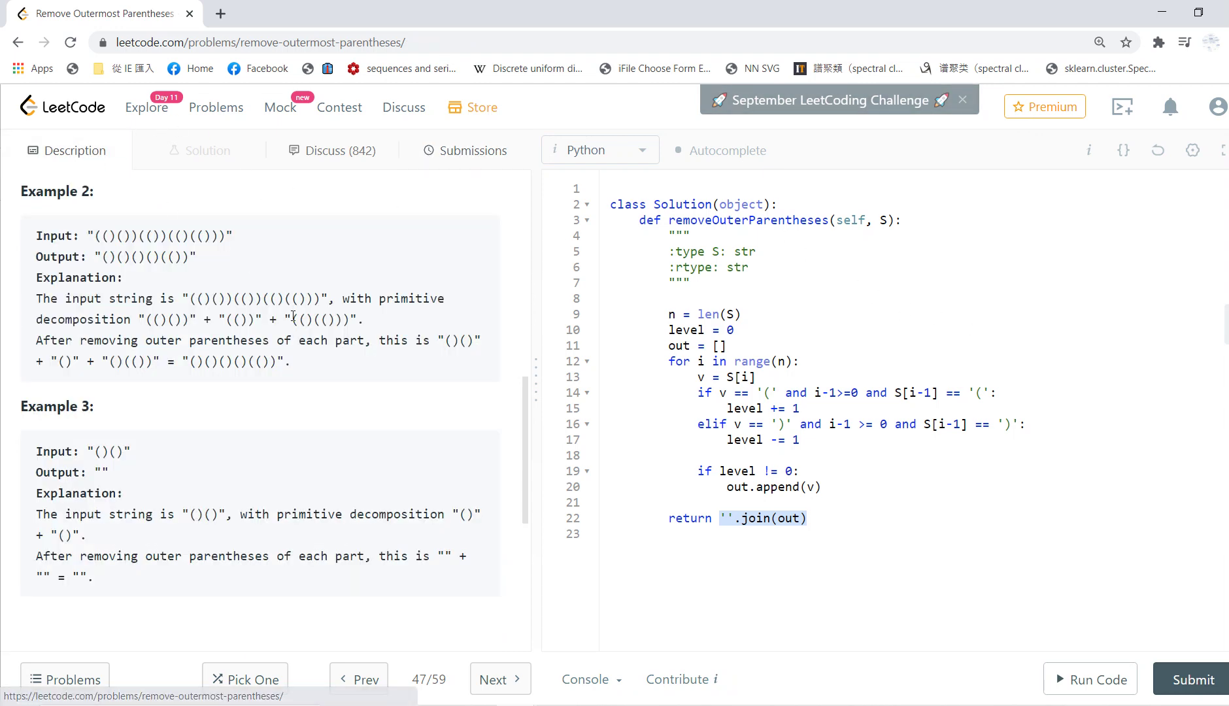
{"action": "scroll", "coordinate": [293, 314], "scroll_direction": "down", "scroll_amount": 2}
{"action": "scroll", "coordinate": [293, 315], "scroll_direction": "up", "scroll_amount": 5}
{"action": "scroll", "coordinate": [348, 339], "scroll_direction": "up", "scroll_amount": 2}
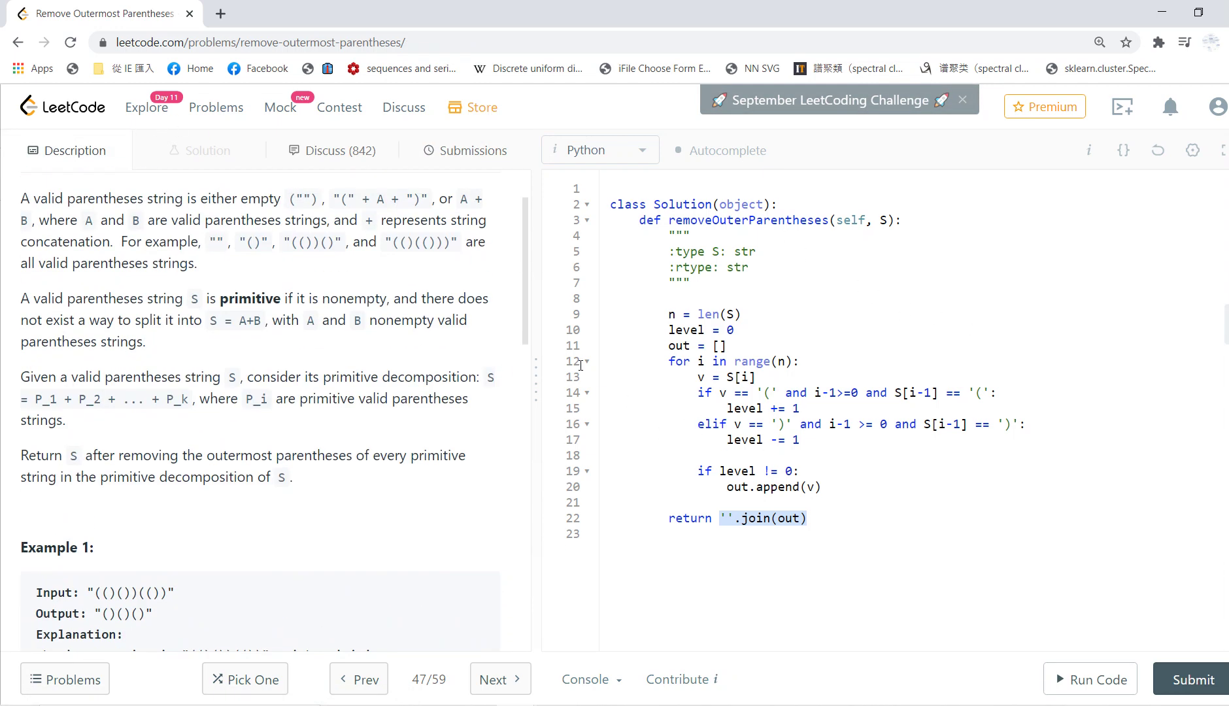